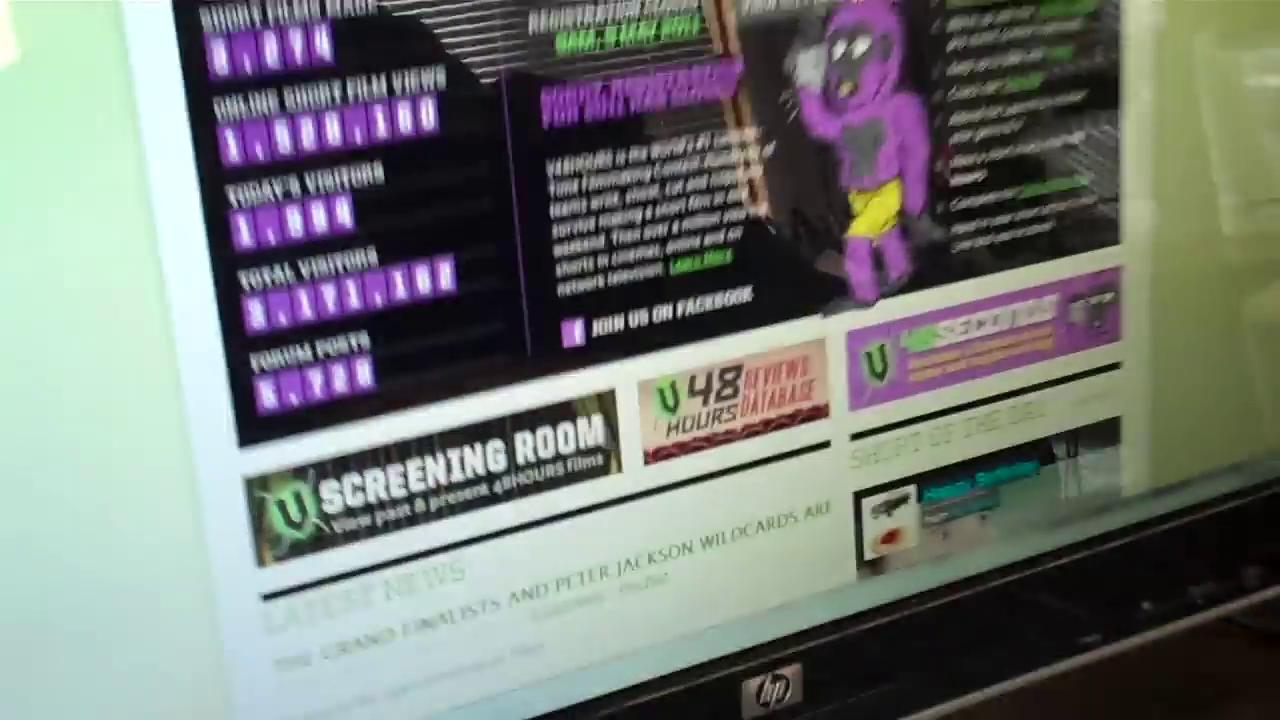
scroll(560, 280, down, 5)
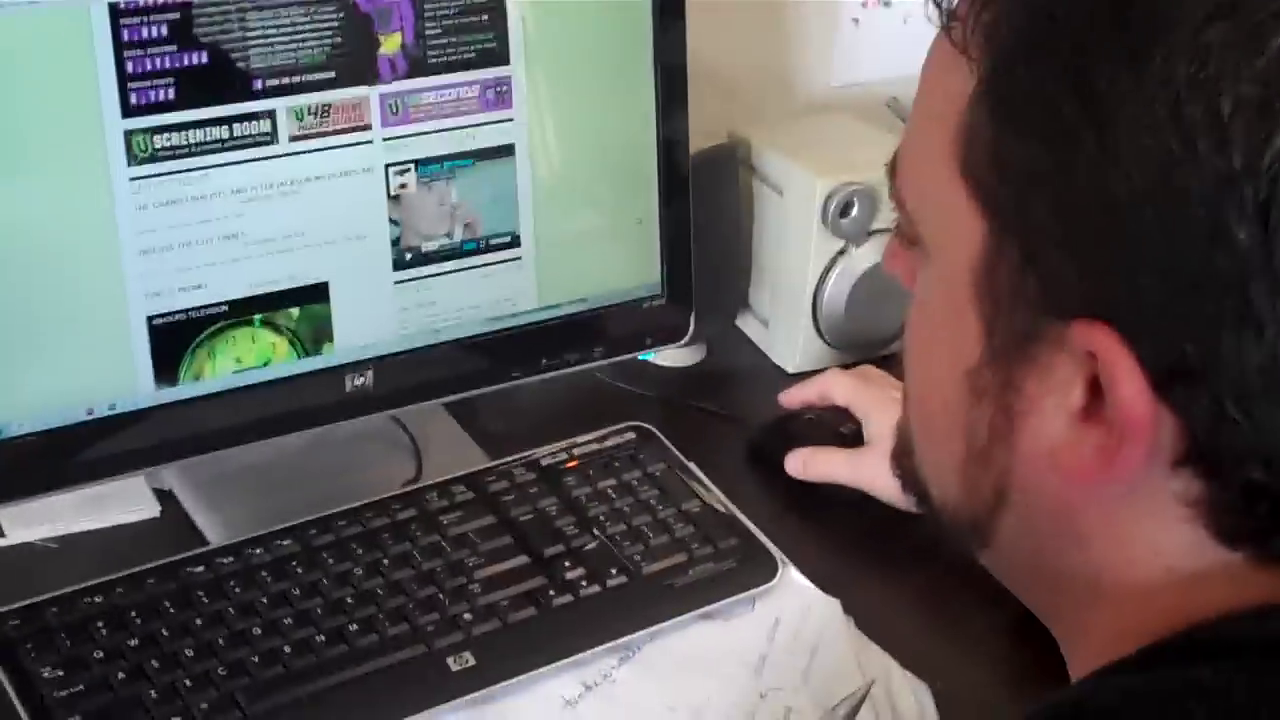